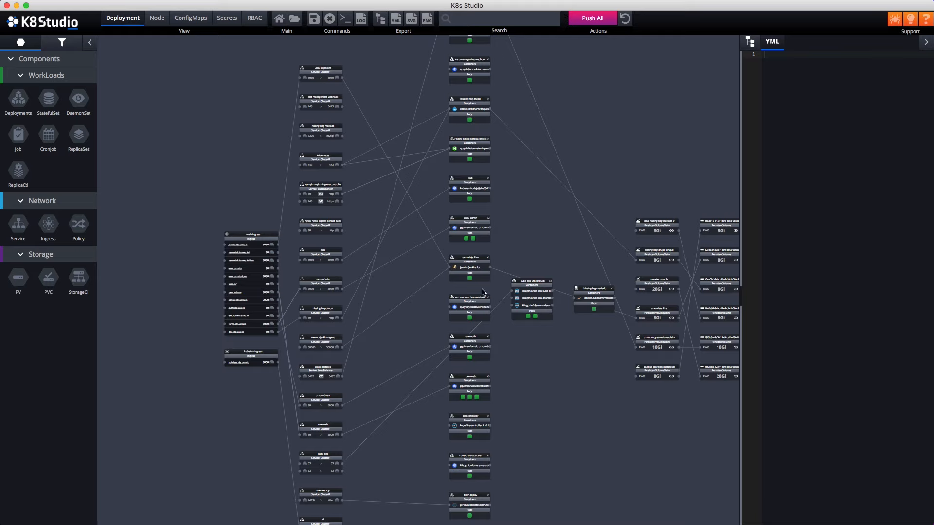
# Inspect the YAML of the hissing-hog-mariadb stateful set, its persistent volume claim and the topmost persistent volume
pyautogui.moveTo(585, 342); pyautogui.dragTo(561, 340)
pyautogui.click(565, 288)
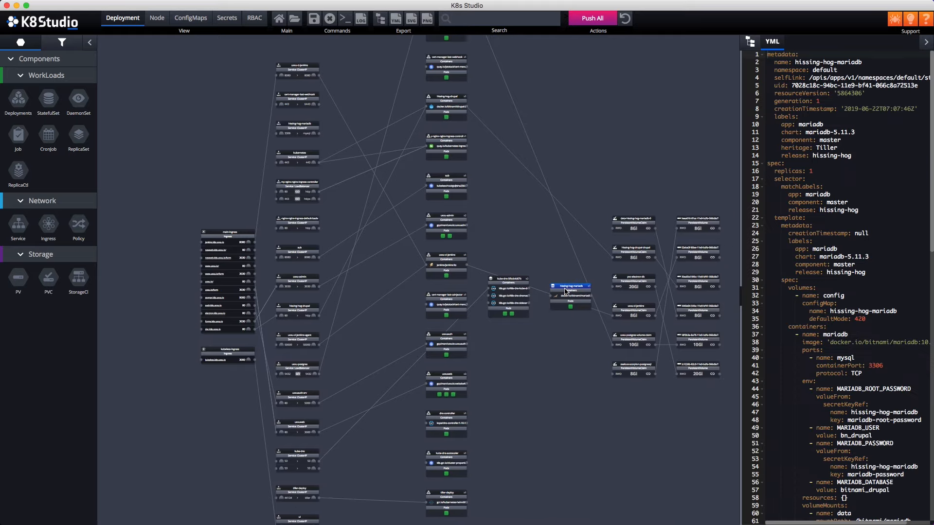
pyautogui.click(633, 220)
pyautogui.click(707, 221)
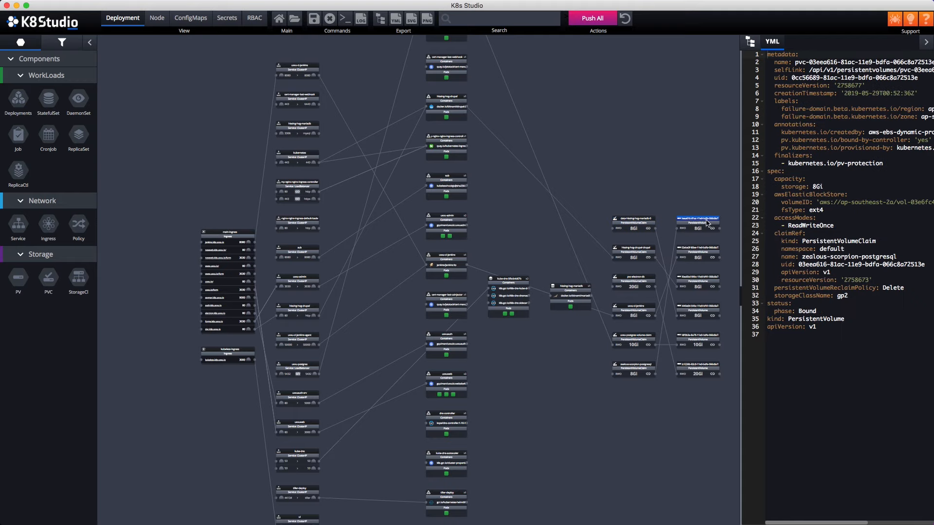
# Add a new Deployment object to the empty canvas area above the persistent volume claims
pyautogui.moveTo(653, 417); pyautogui.dragTo(586, 408)
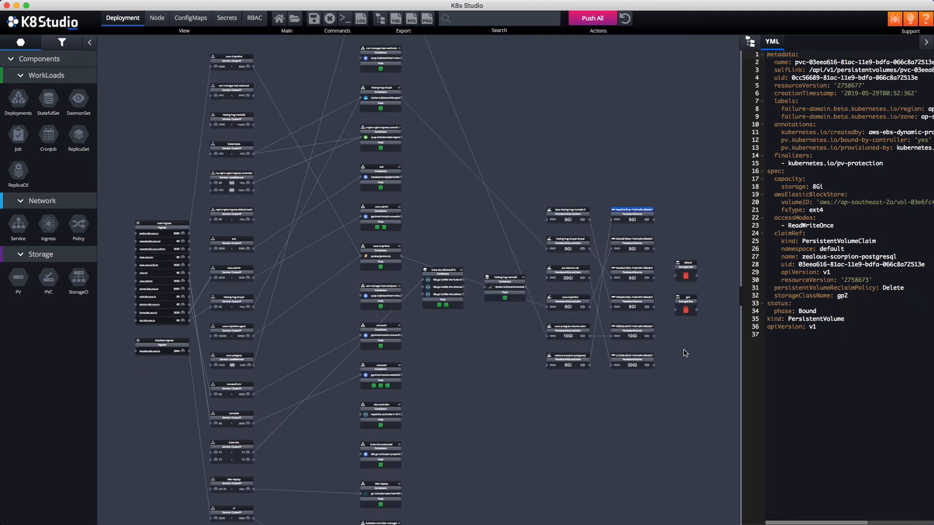
pyautogui.hscroll(-5, 700, 349)
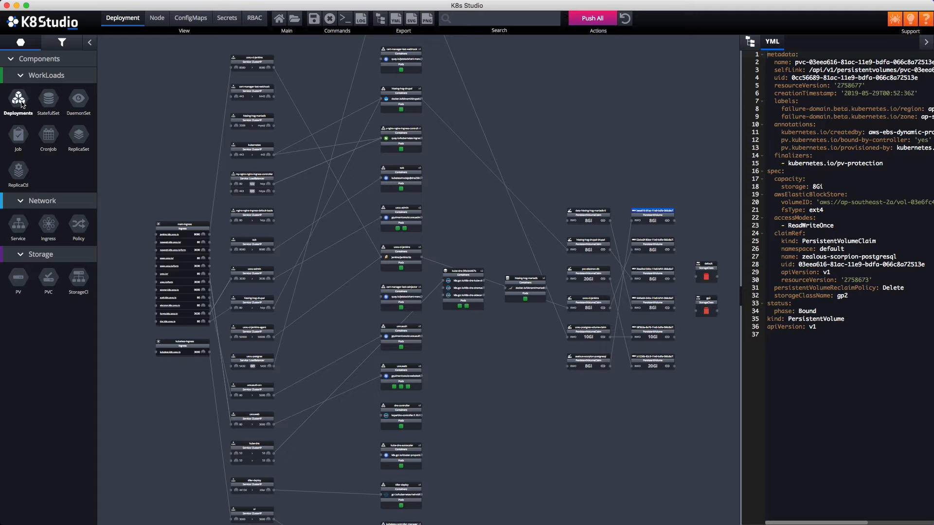
pyautogui.moveTo(22, 104); pyautogui.dragTo(529, 84)
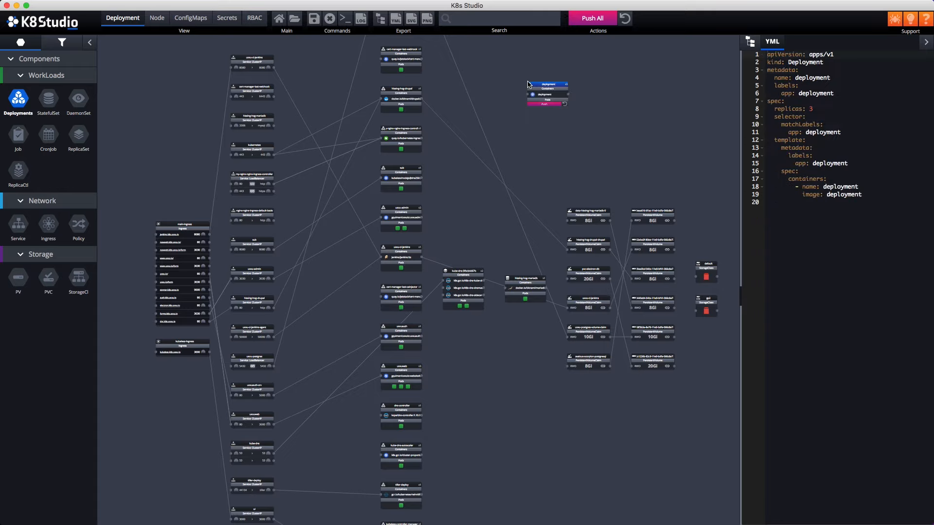
# Filter the diagram to exclude the kube-system and kubeless namespaces, keeping ingress included, and save the filter changes
pyautogui.click(62, 43)
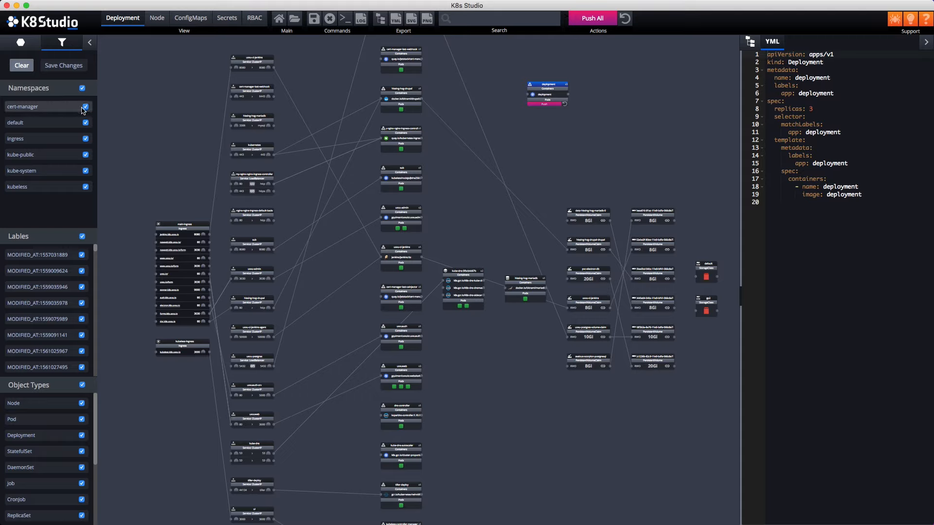
pyautogui.click(86, 138)
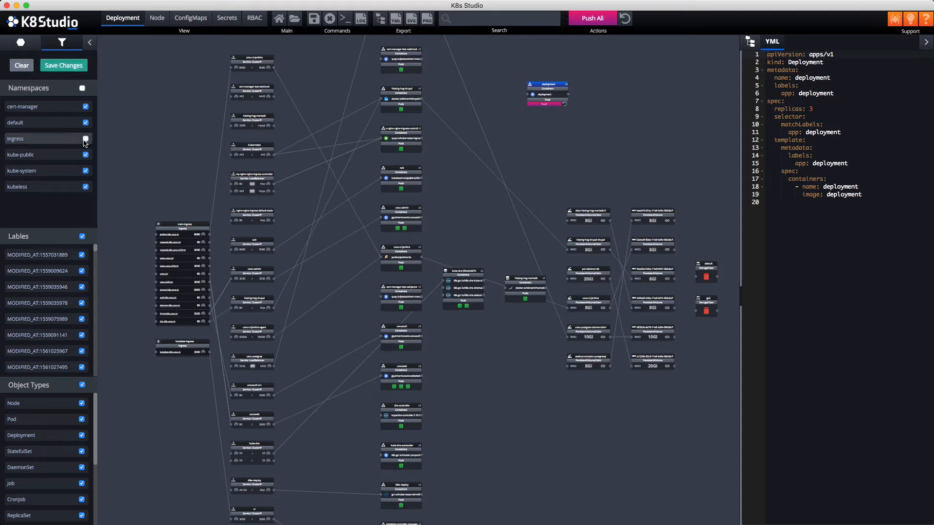
pyautogui.click(86, 171)
pyautogui.click(86, 187)
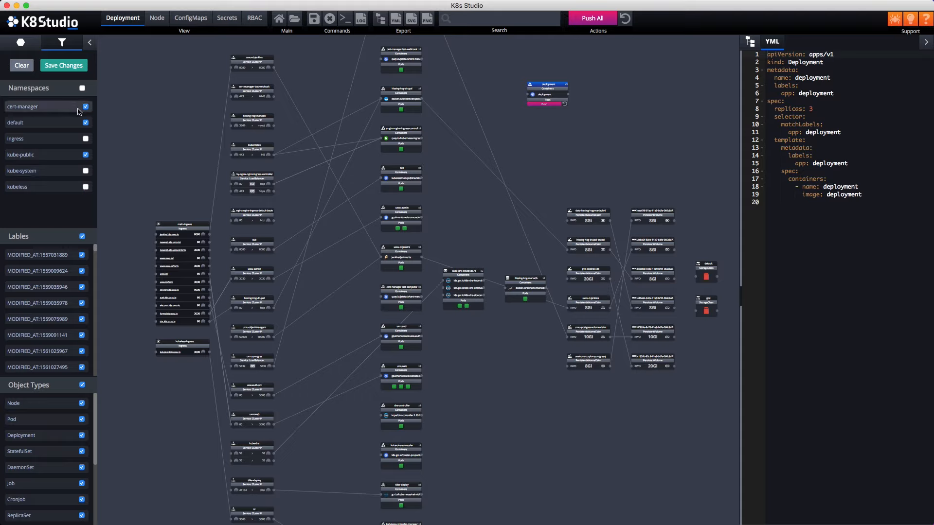
pyautogui.click(86, 187)
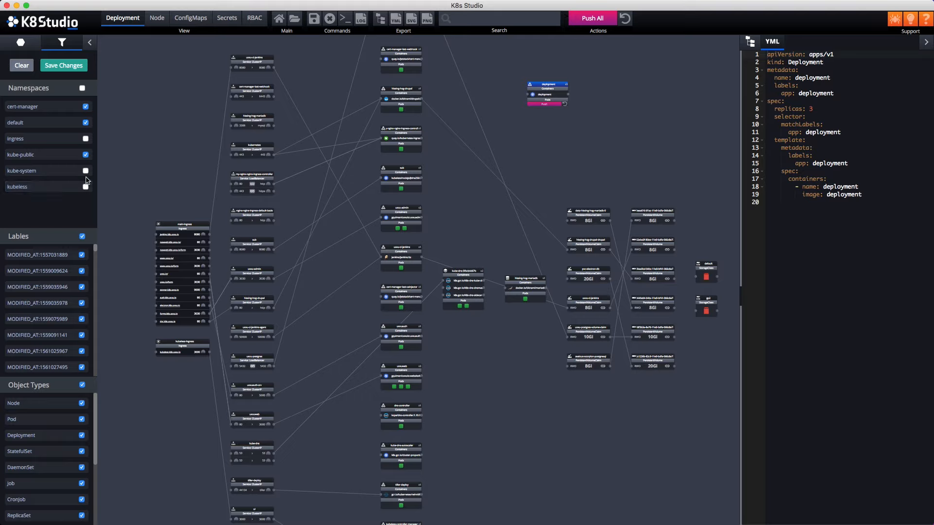
pyautogui.click(87, 139)
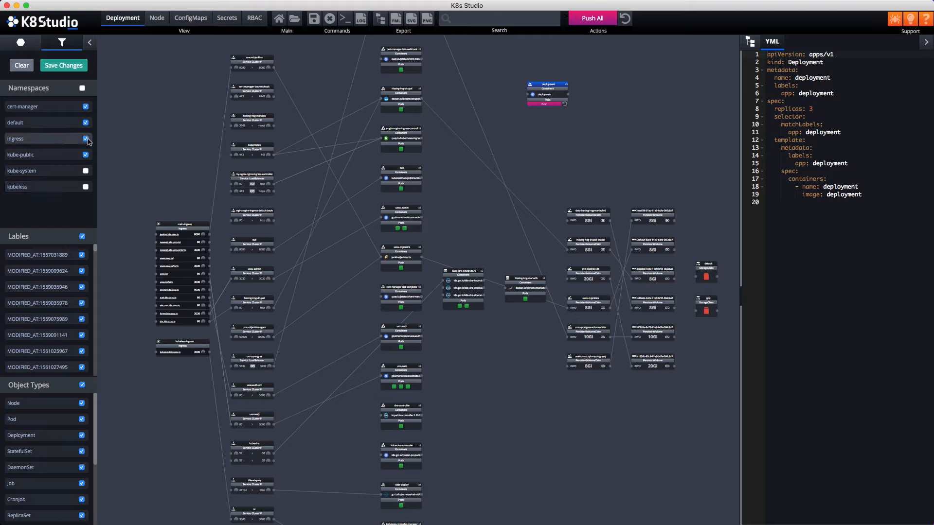
pyautogui.click(63, 65)
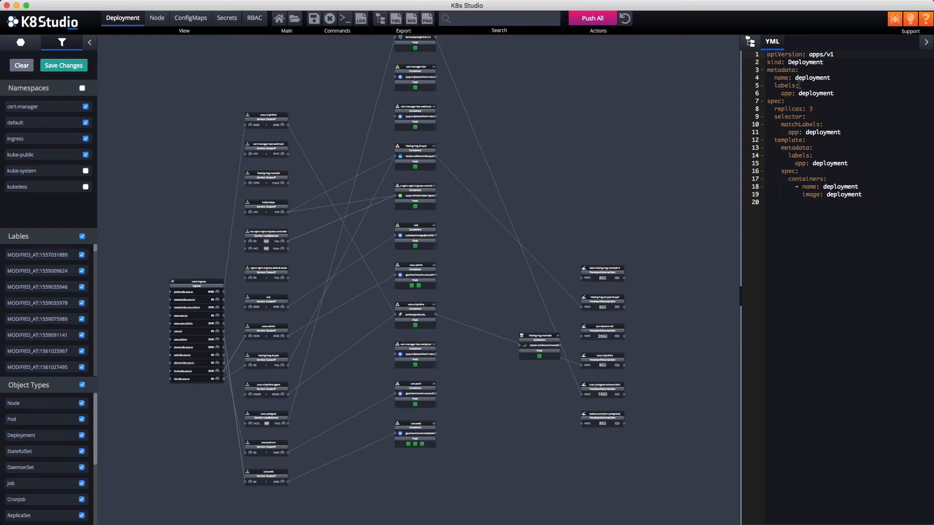
# Inspect the YAML of the deployments from cert-manager-last down to my-nginx-nginx-ingress-controller, widening the editor for easier reading
pyautogui.click(421, 76)
pyautogui.click(420, 110)
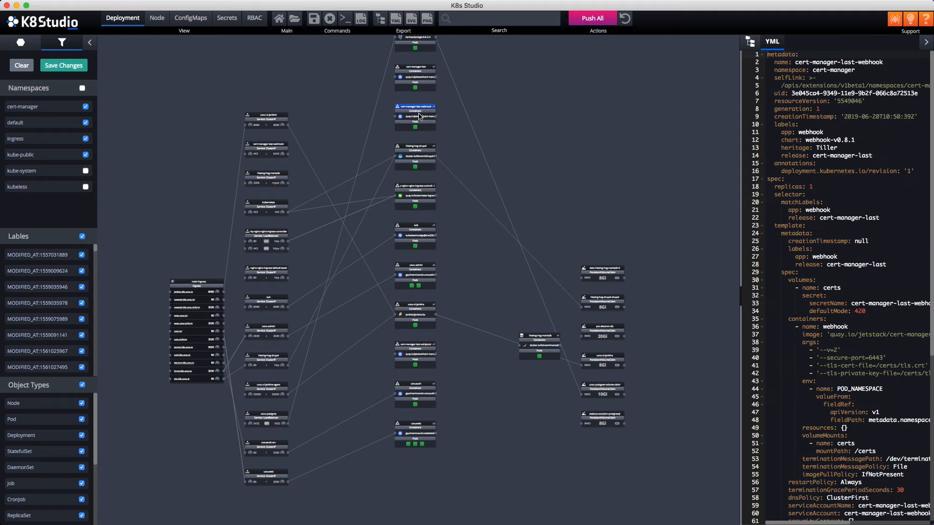
pyautogui.click(421, 153)
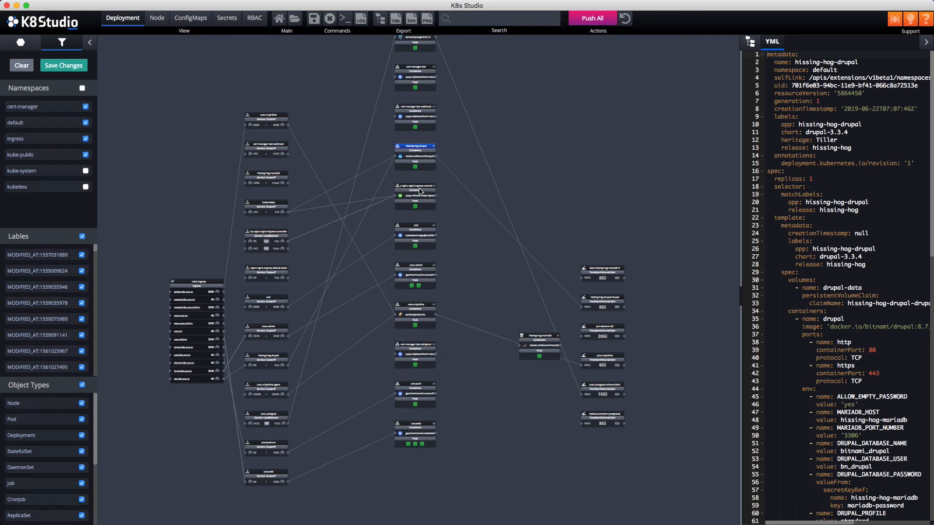
pyautogui.click(423, 193)
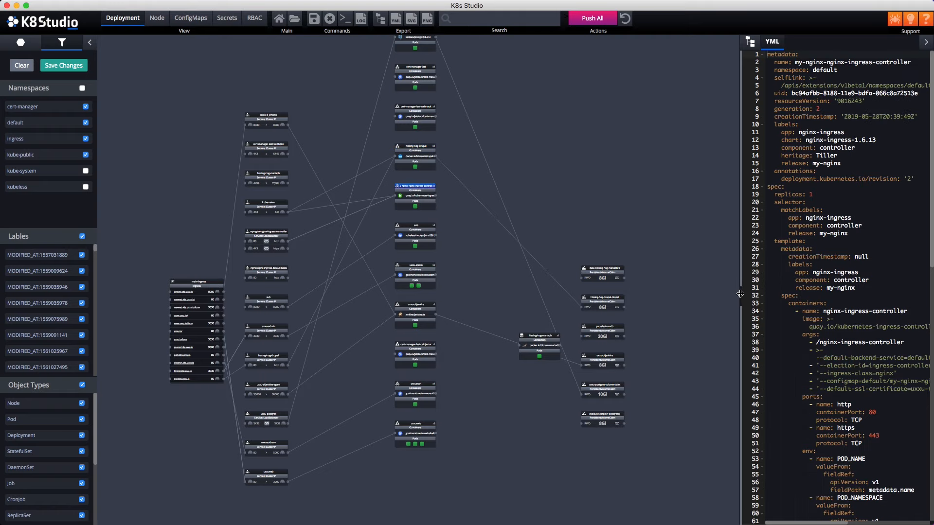
pyautogui.moveTo(740, 293); pyautogui.dragTo(643, 292)
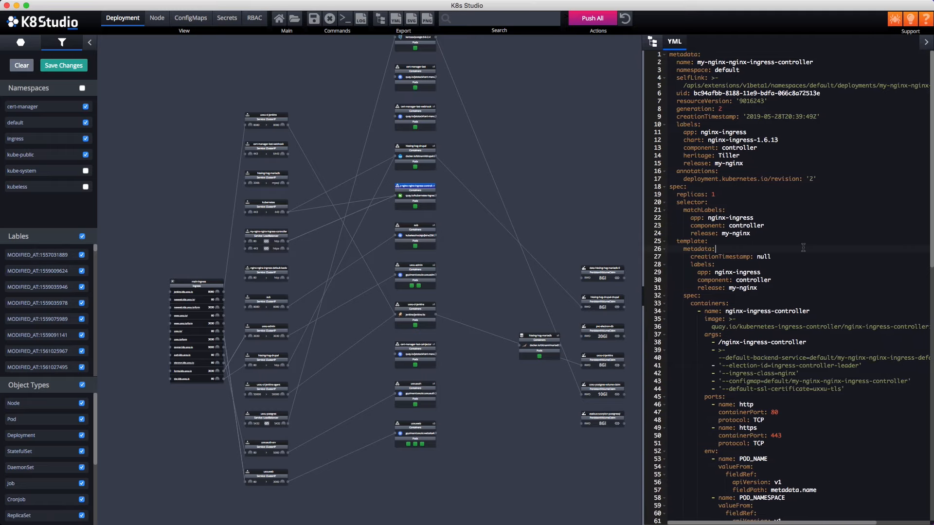
pyautogui.click(764, 163)
pyautogui.write('y')
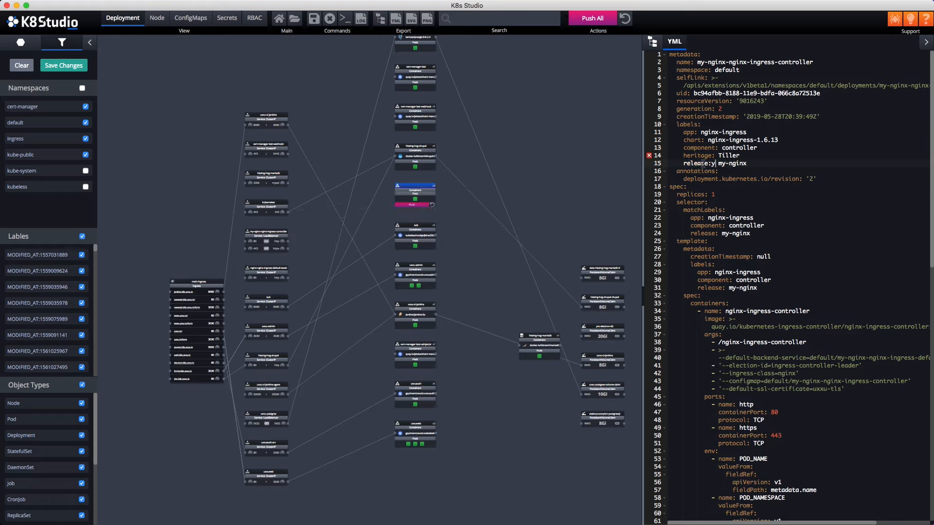
pyautogui.press('BackSpace')
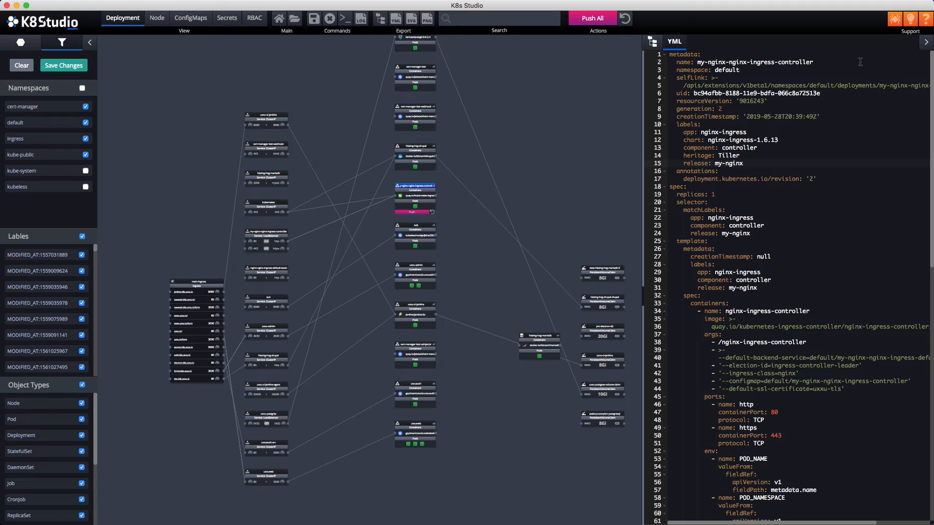
pyautogui.press('super+f')
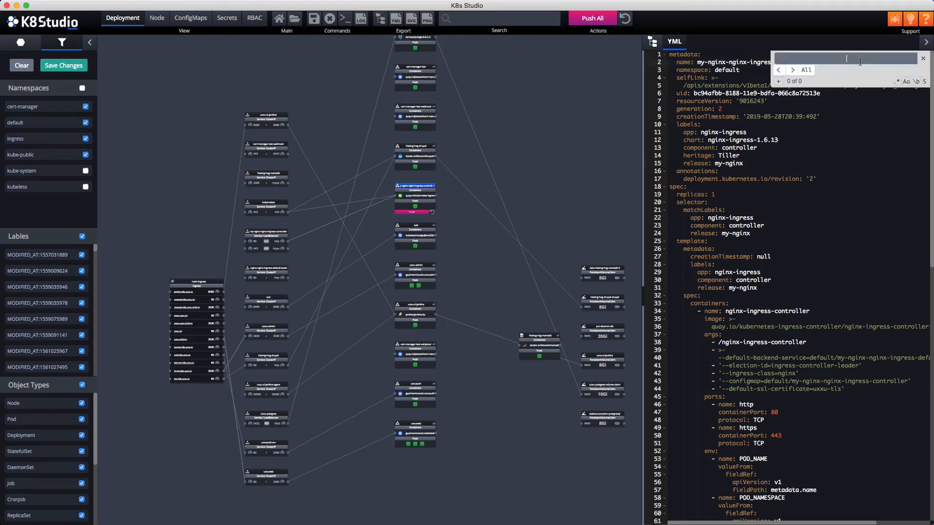
pyautogui.click(923, 58)
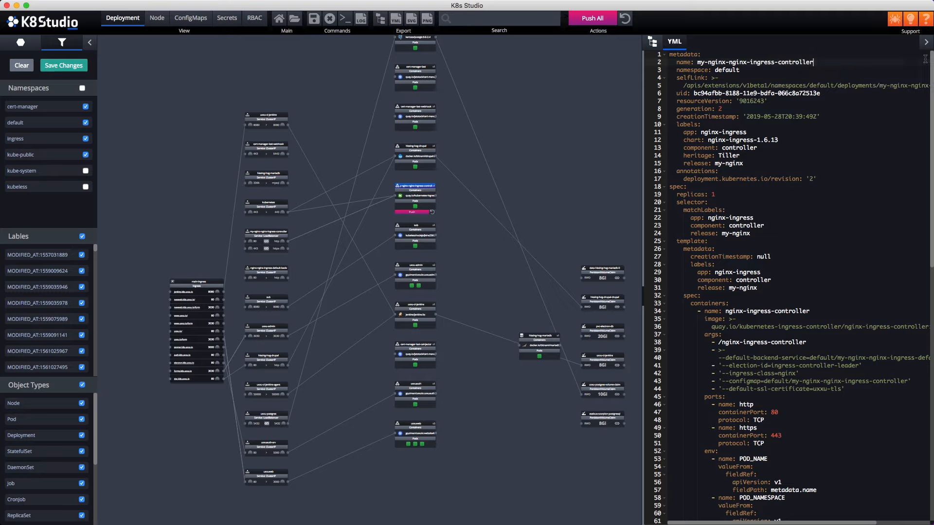
# Show the nginx ingress controller deployment as a property tree, expand its metadata and spec, and add the paused property to spec
pyautogui.click(653, 43)
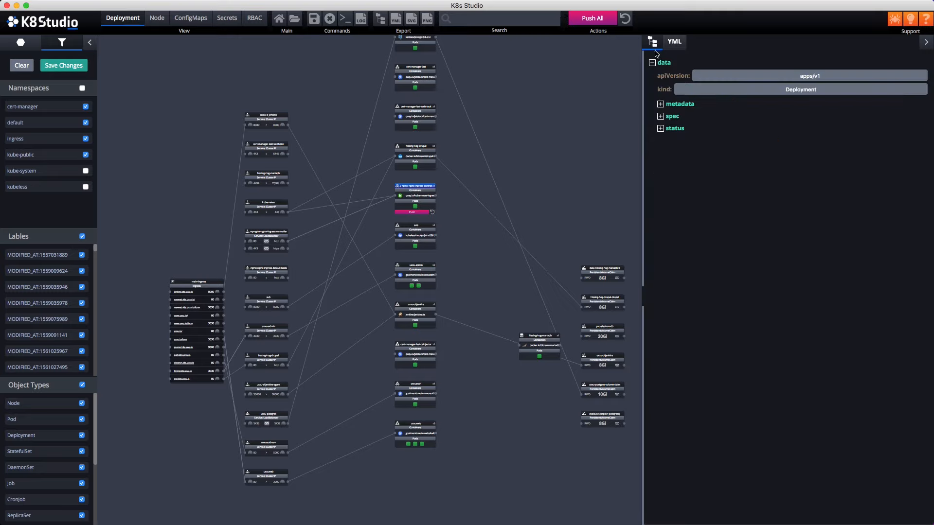
pyautogui.click(660, 105)
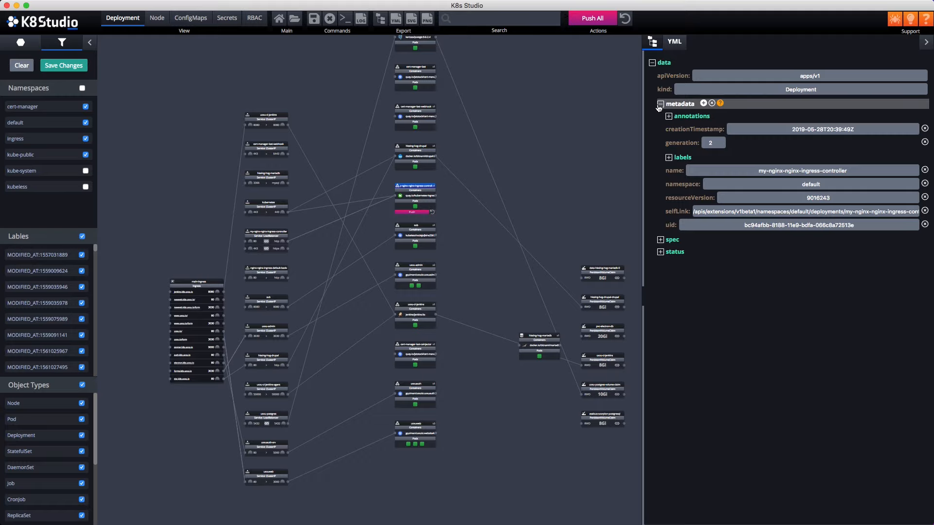
pyautogui.click(661, 240)
pyautogui.click(689, 239)
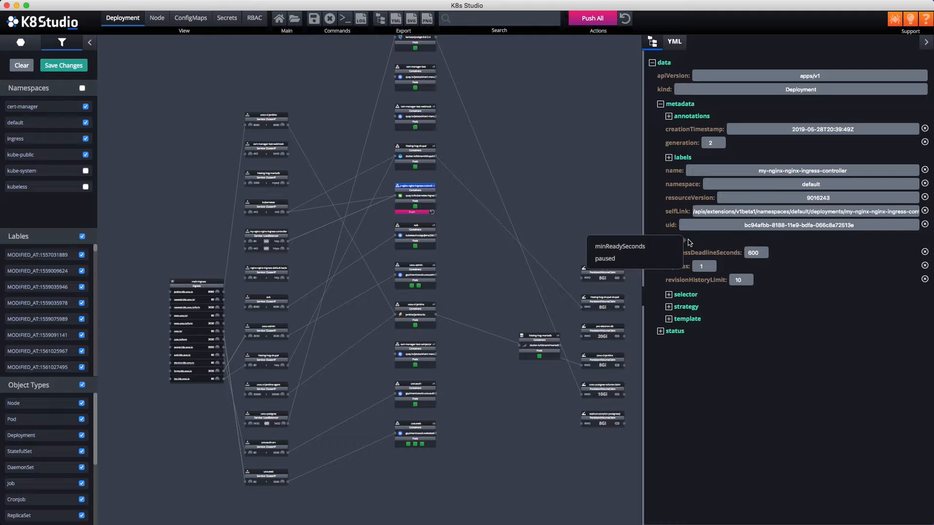
pyautogui.click(642, 261)
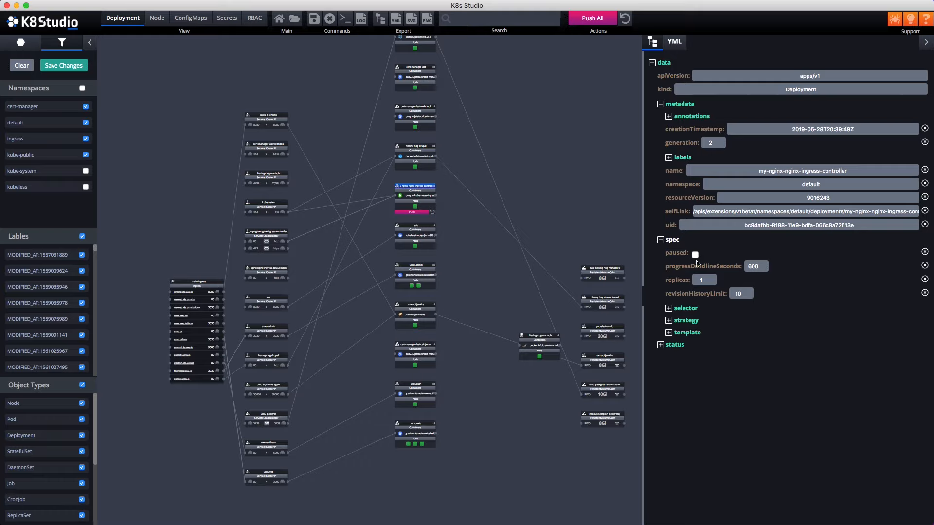
pyautogui.moveTo(664, 350)
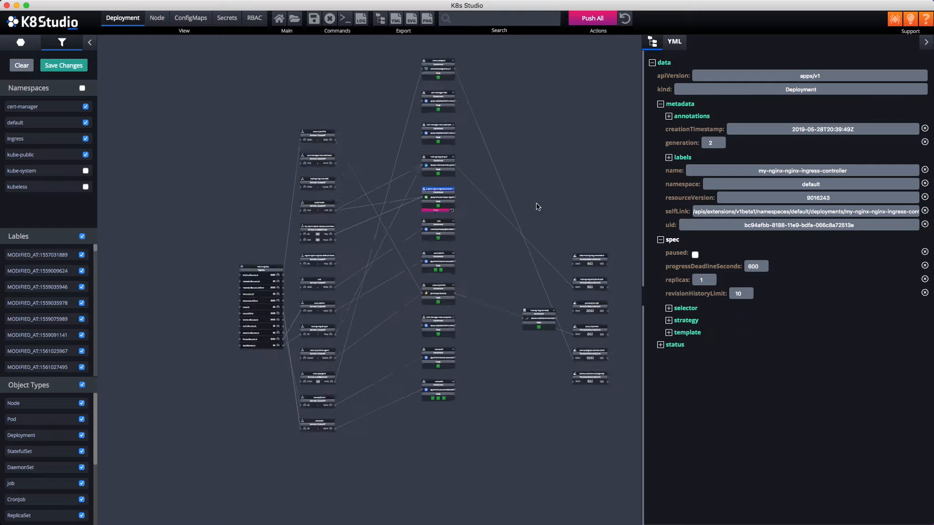
# Switch to the Node view and spread the three overlapping node blocks apart vertically
pyautogui.click(156, 18)
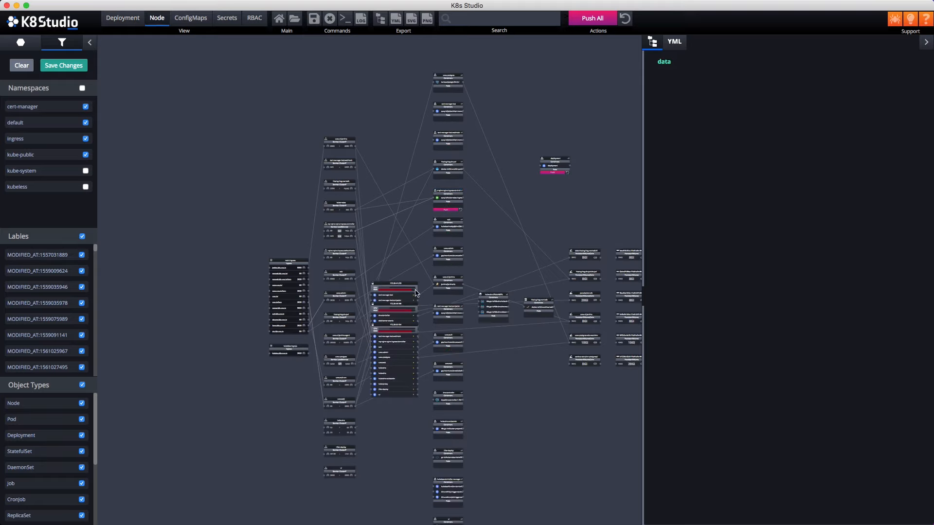
pyautogui.moveTo(409, 286); pyautogui.dragTo(411, 200)
pyautogui.click(401, 321)
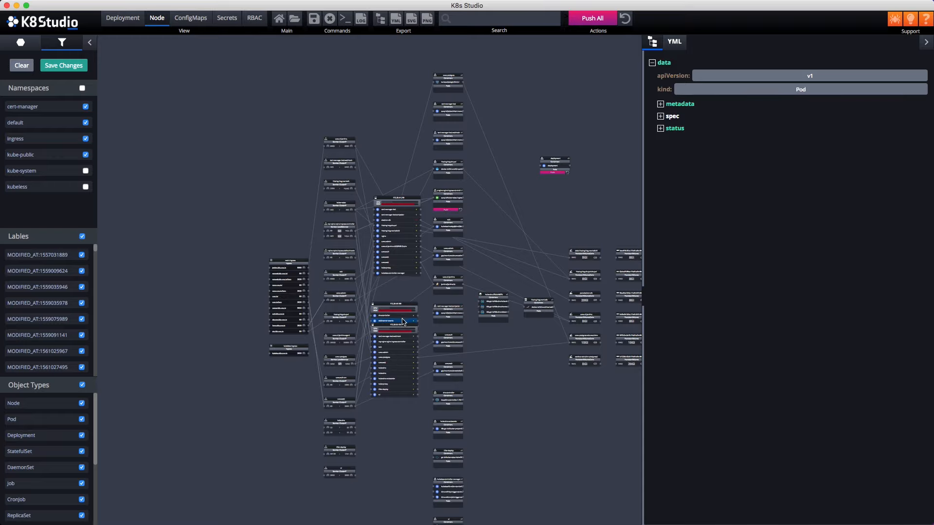
pyautogui.moveTo(404, 309); pyautogui.dragTo(406, 289)
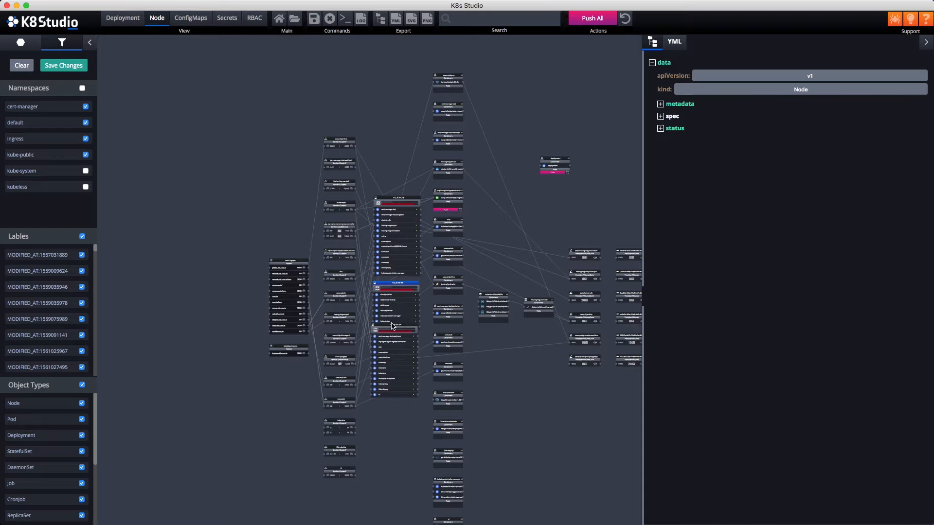
pyautogui.moveTo(393, 325); pyautogui.dragTo(393, 348)
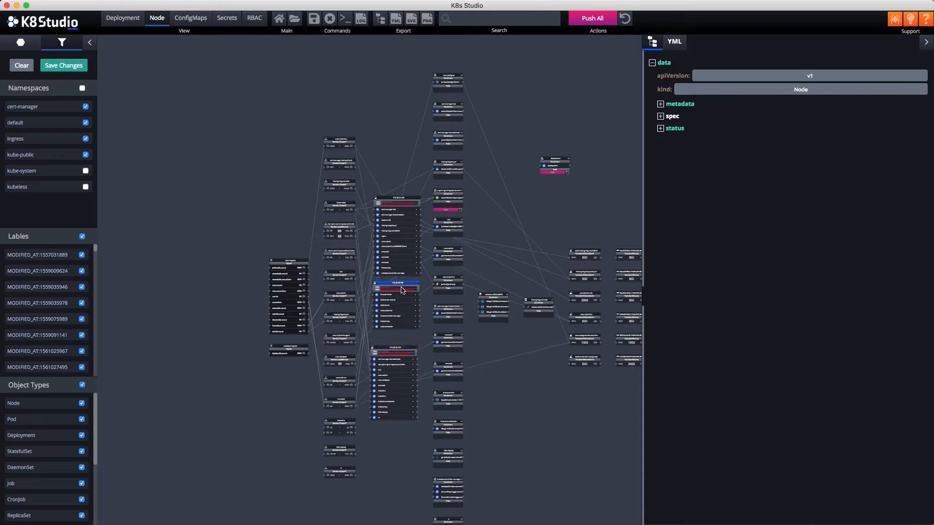
# Align the middle and lowest node blocks in one column beneath the topmost node block
pyautogui.moveTo(401, 296); pyautogui.dragTo(400, 290)
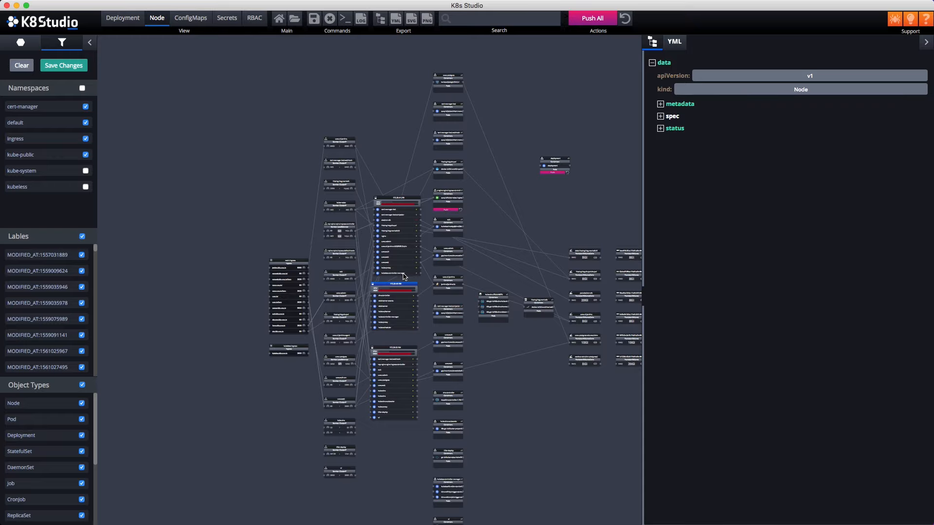
pyautogui.scroll(5, 399, 219)
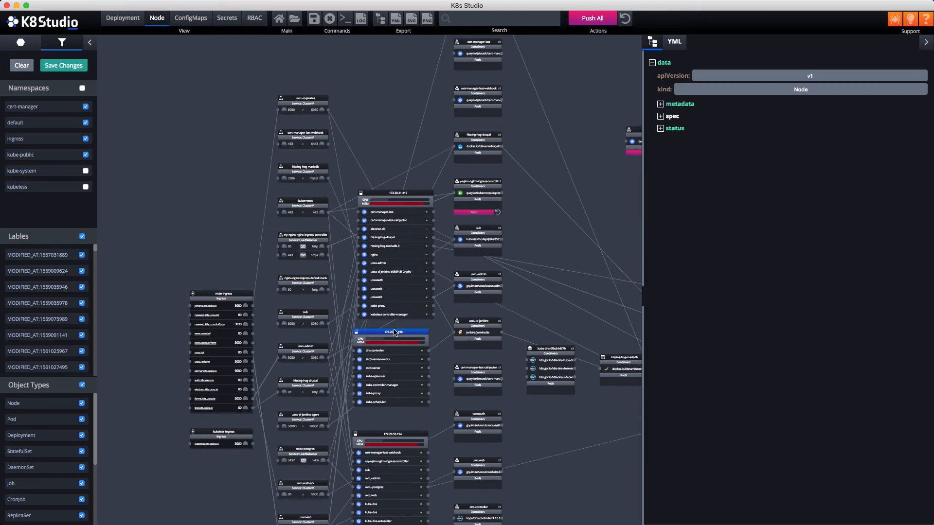
pyautogui.moveTo(395, 333); pyautogui.dragTo(398, 337)
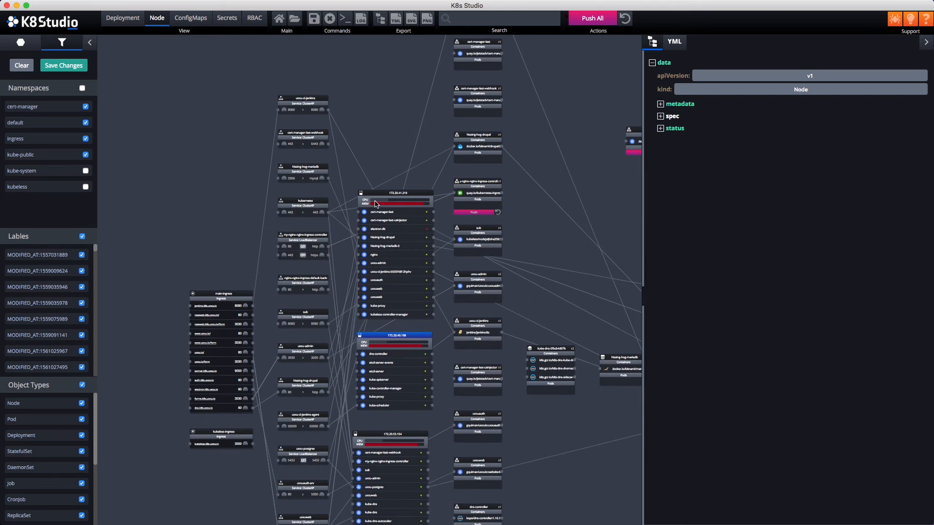
pyautogui.moveTo(388, 434); pyautogui.dragTo(390, 431)
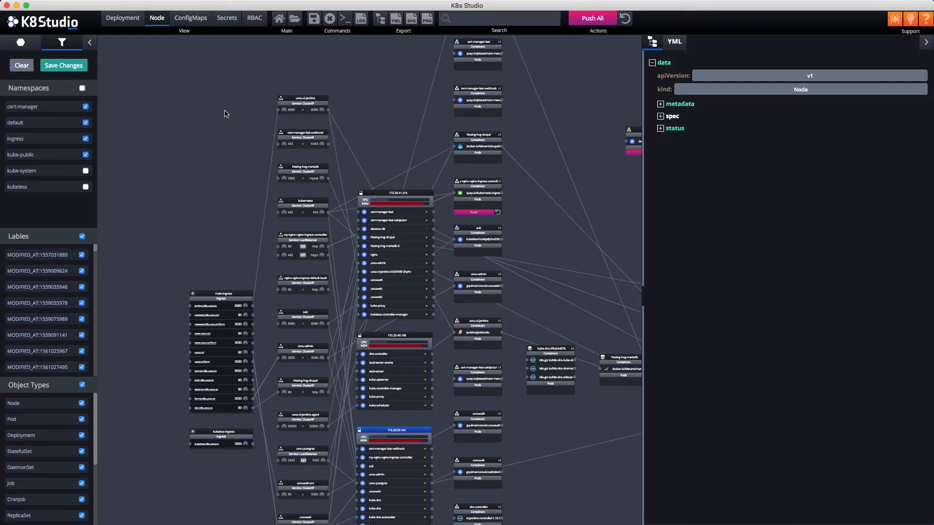
# Switch to the ConfigMaps view and show the keys and values of hissing-hog.v1
pyautogui.click(199, 19)
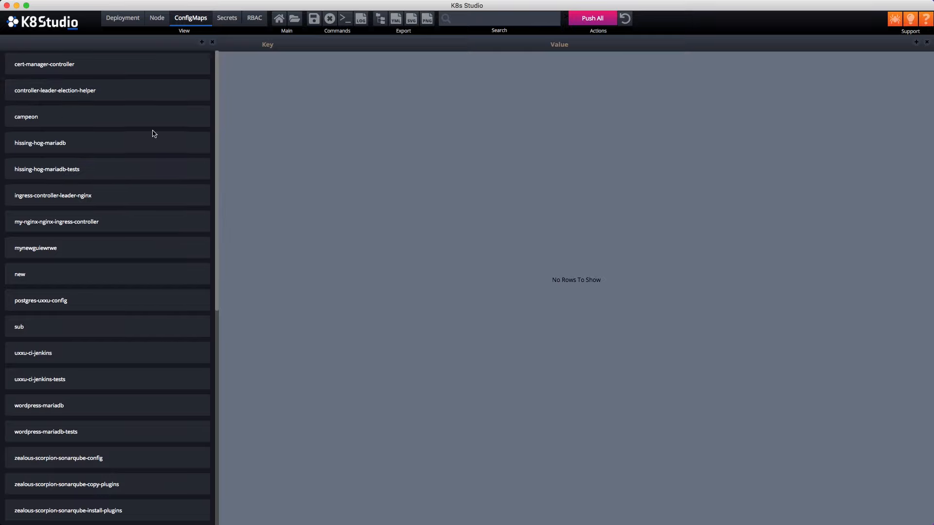
pyautogui.scroll(-10, 155, 219)
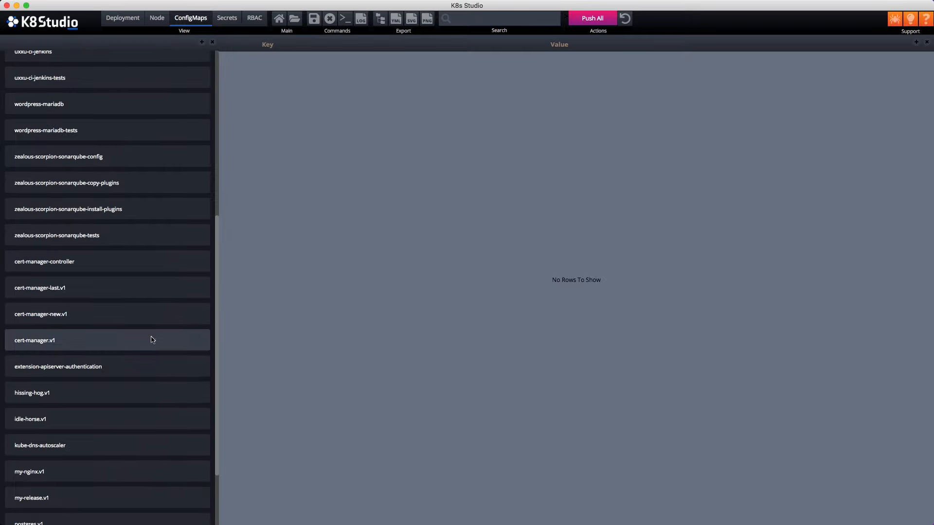
pyautogui.click(148, 390)
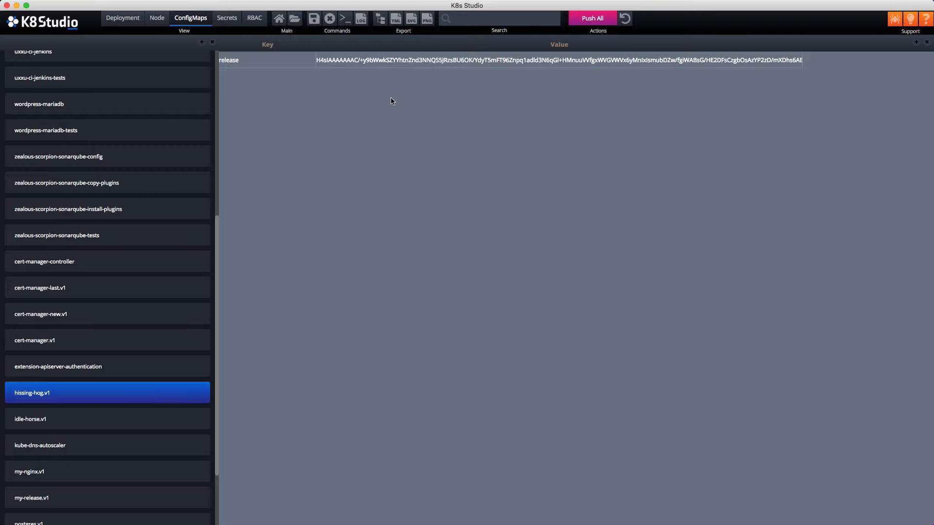
# Add a new config map to the list and rename it newconfigmap
pyautogui.click(202, 41)
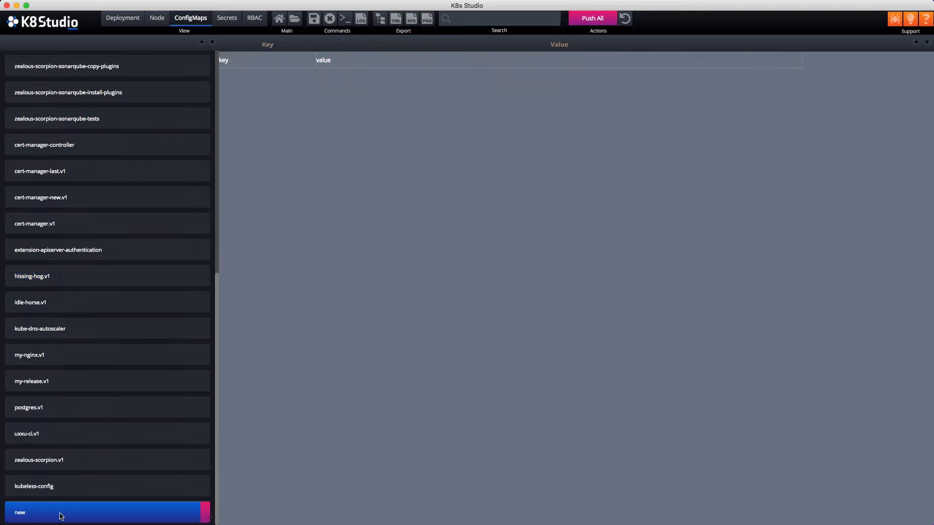
pyautogui.doubleClick(25, 513)
pyautogui.write('nfigmap')
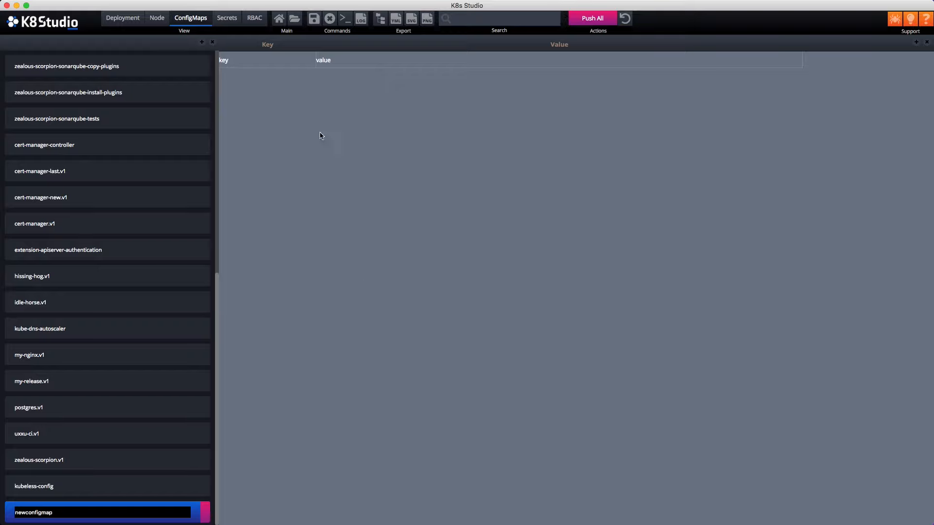
# Rename the placeholder key of newconfigmap to mykey and set its value to myval
pyautogui.doubleClick(271, 60)
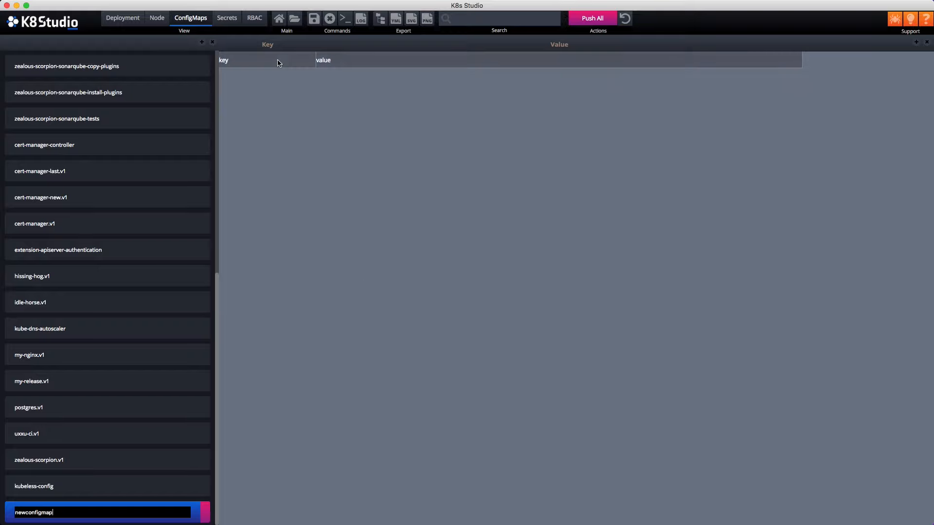
pyautogui.write('e')
pyautogui.write('m')
pyautogui.write('ykey')
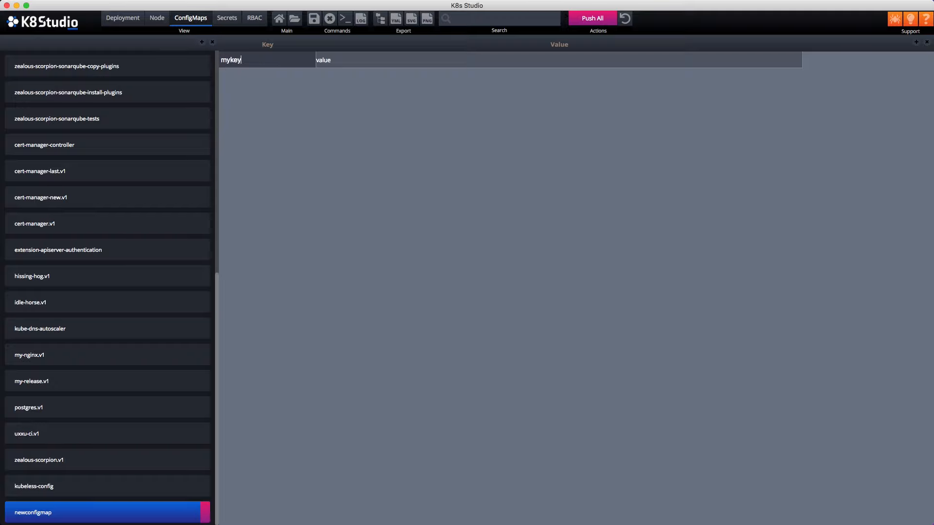
pyautogui.doubleClick(344, 65)
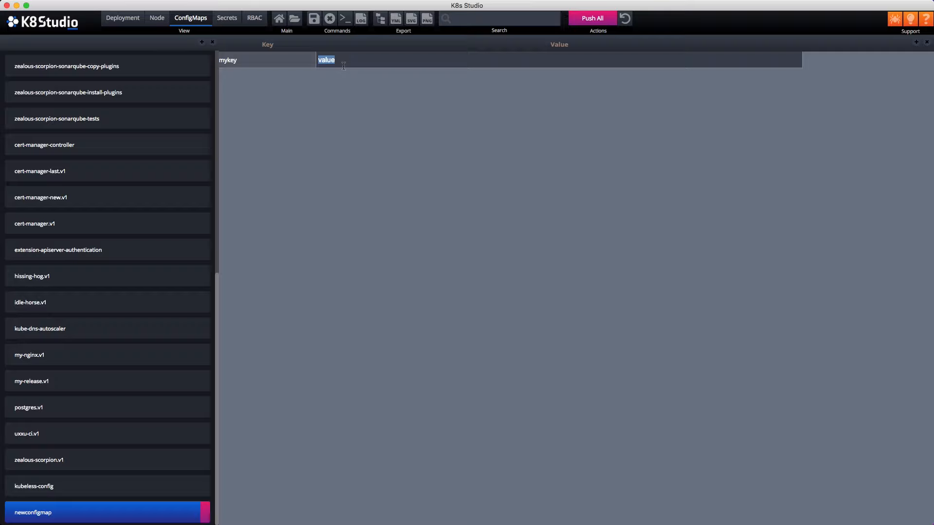
pyautogui.write('myval')
# Switch to the Secrets view, inspect uxxu-www-tls and wordpress-wordpress, and open the decoded wordpress-password value for editing
pyautogui.click(221, 20)
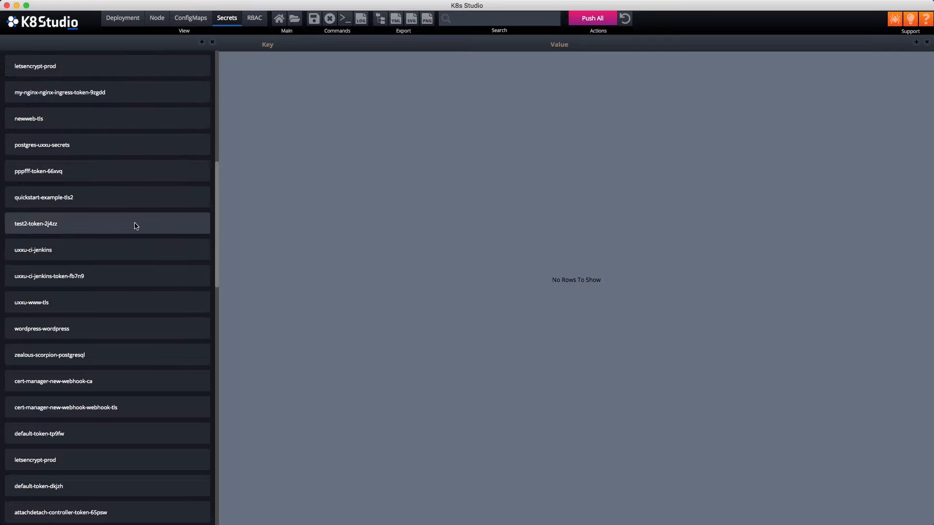
pyautogui.click(108, 300)
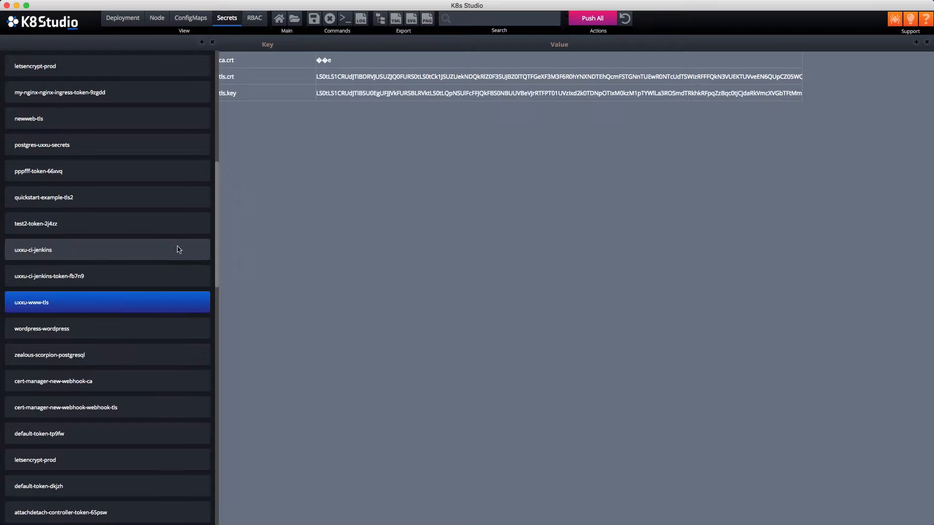
pyautogui.click(111, 340)
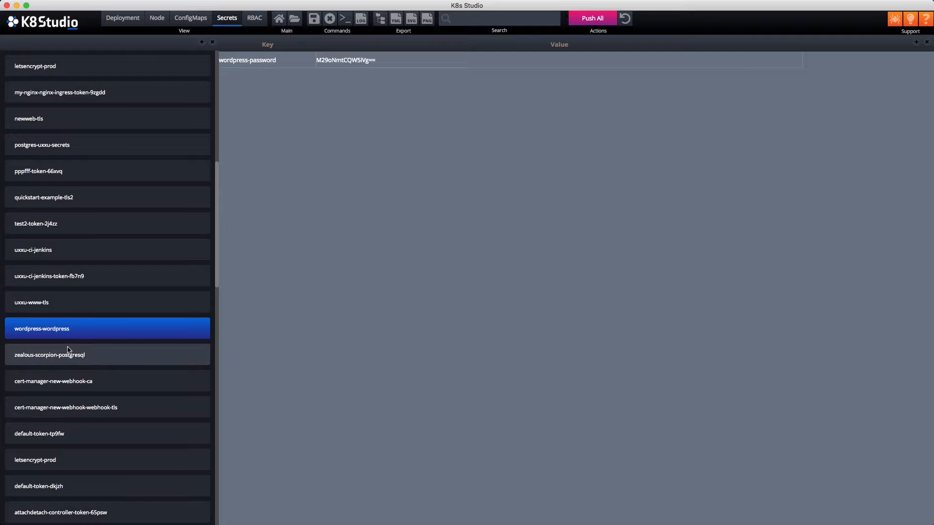
pyautogui.doubleClick(389, 64)
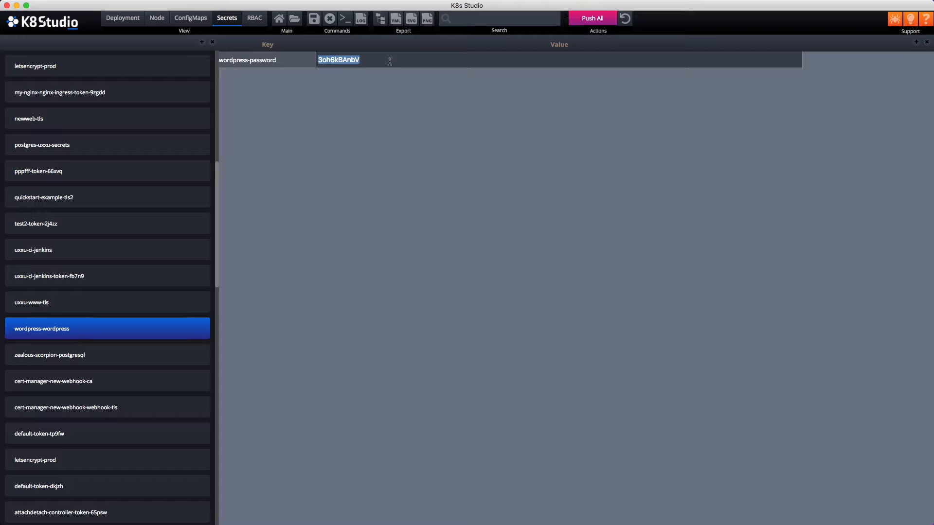
# In the RBAC view, grant the deploy role Watch on PV, List on PVC, and Watch and Create on Storage Class, and close the window
pyautogui.click(249, 22)
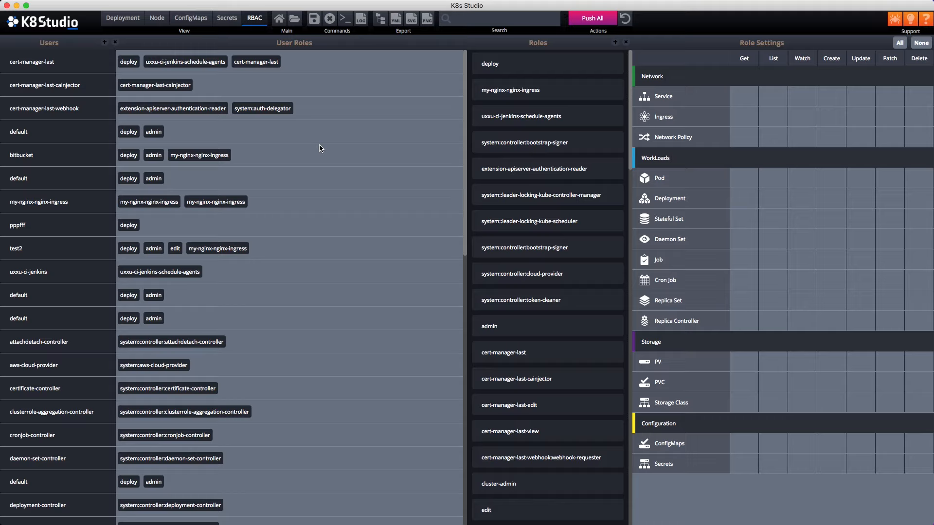
pyautogui.click(549, 73)
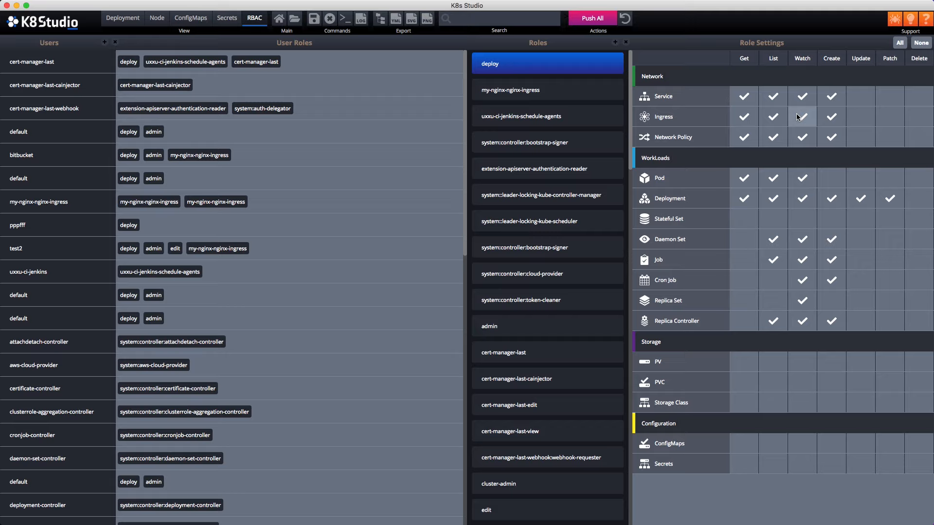
pyautogui.click(801, 366)
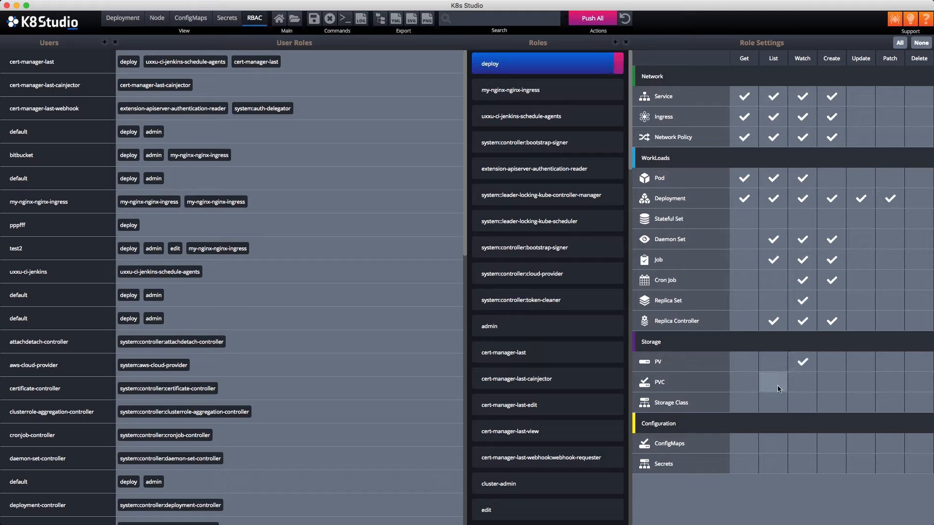
pyautogui.click(776, 385)
pyautogui.click(827, 407)
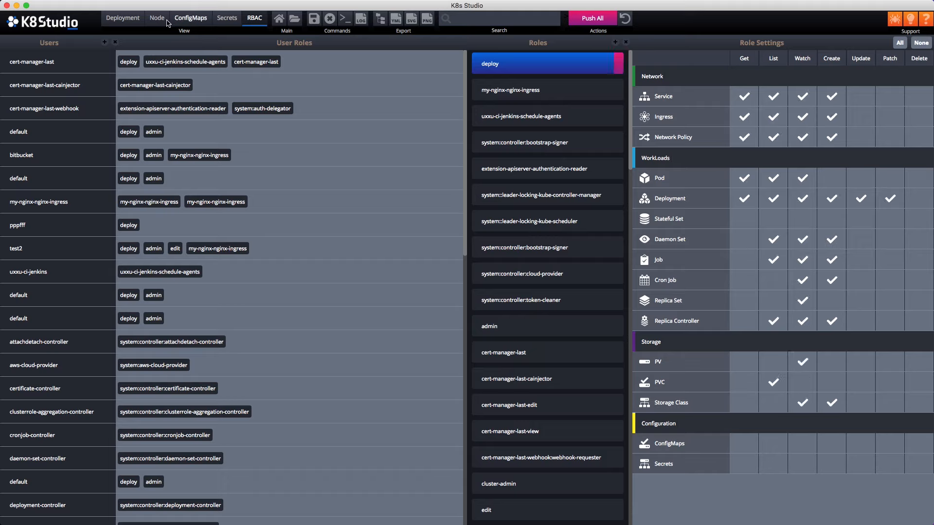
pyautogui.click(8, 6)
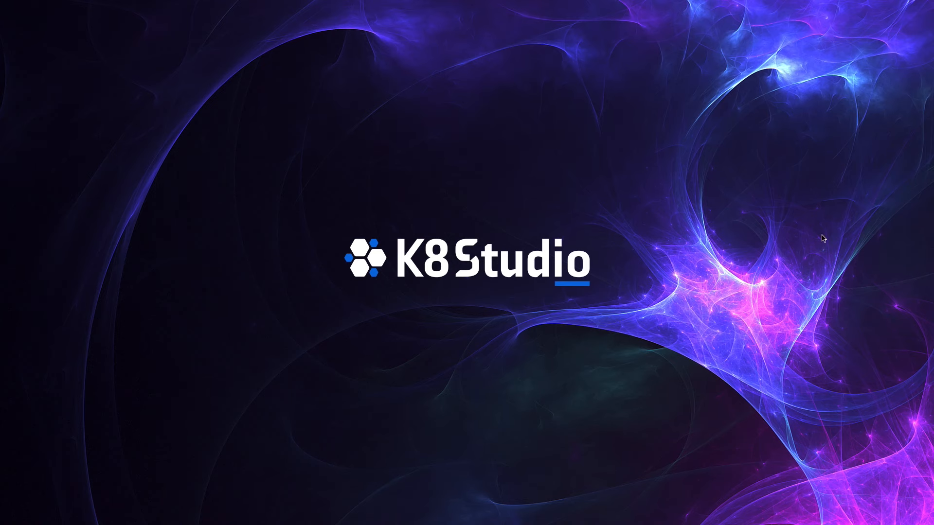